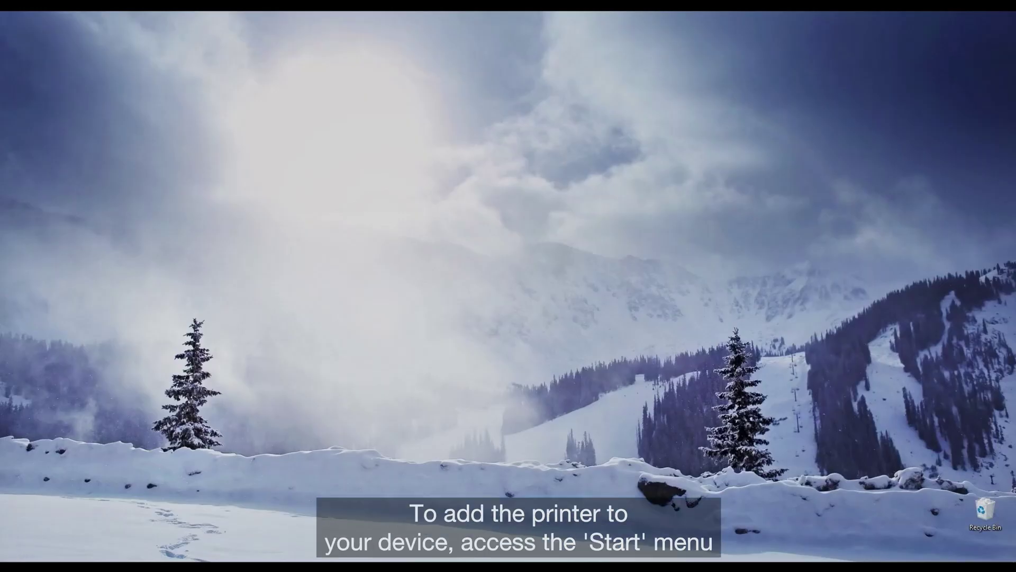
Step: Open Windows Settings from the Start menu and go to the Devices section
key("super")
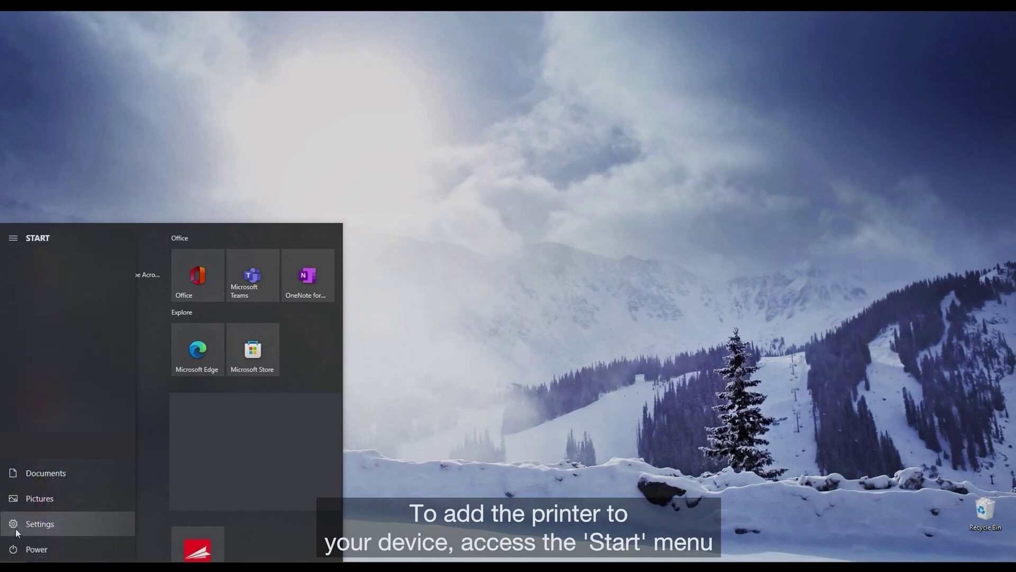
left_click(15, 527)
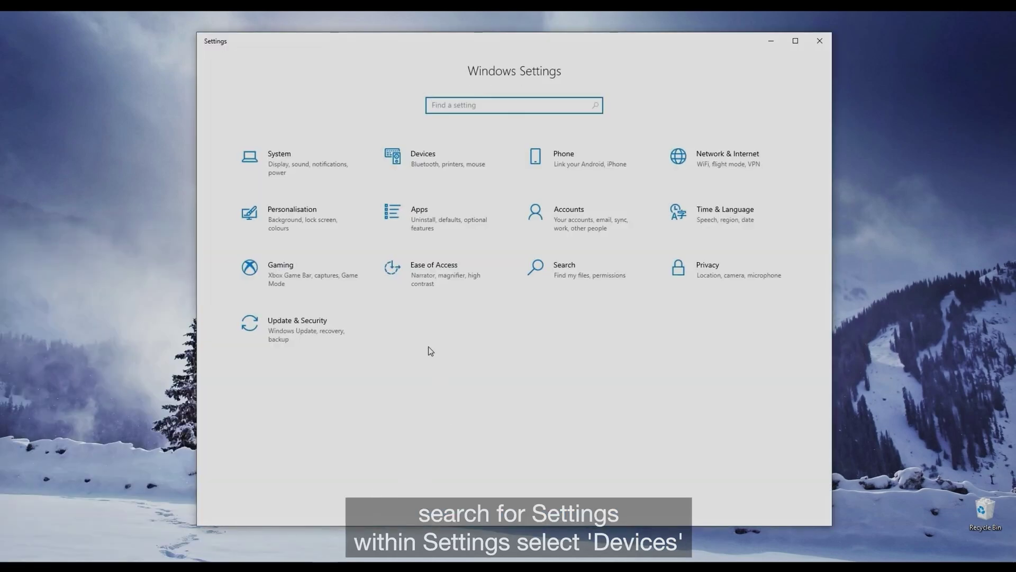
left_click(432, 161)
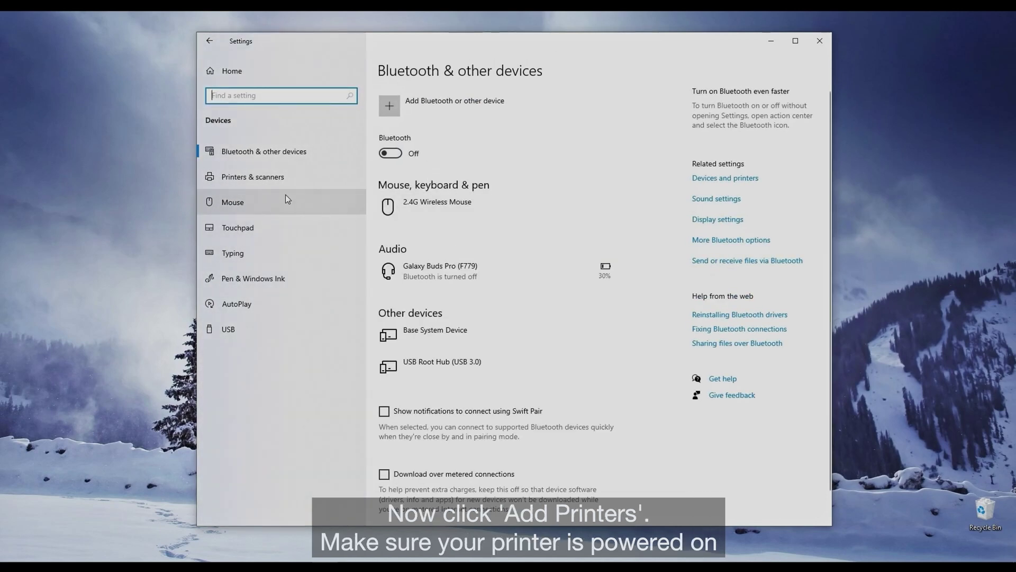
Step: Add the discovered EPSON26A458 (ET-3850 Series) printer from Printers & scanners
left_click(270, 180)
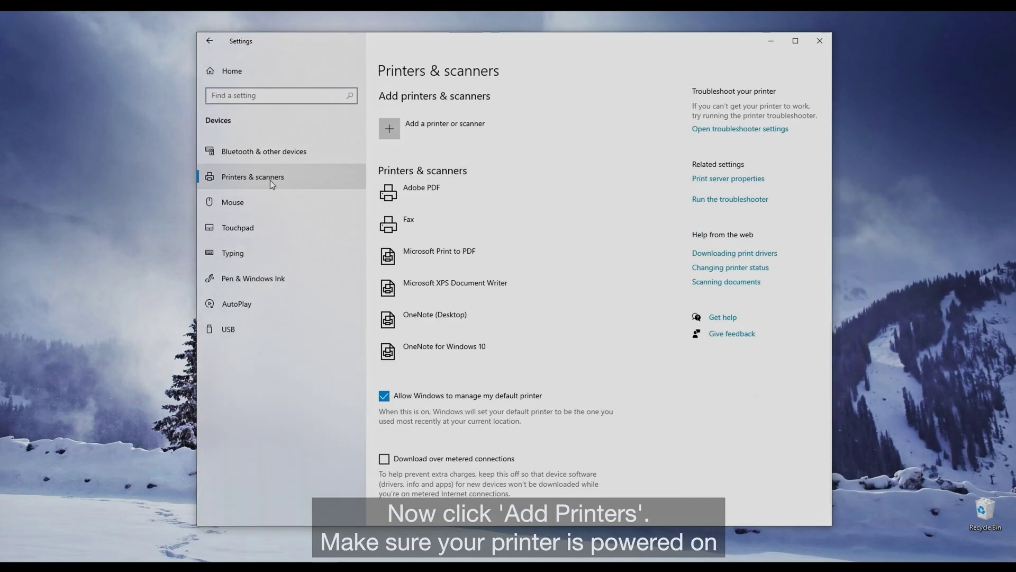
left_click(408, 129)
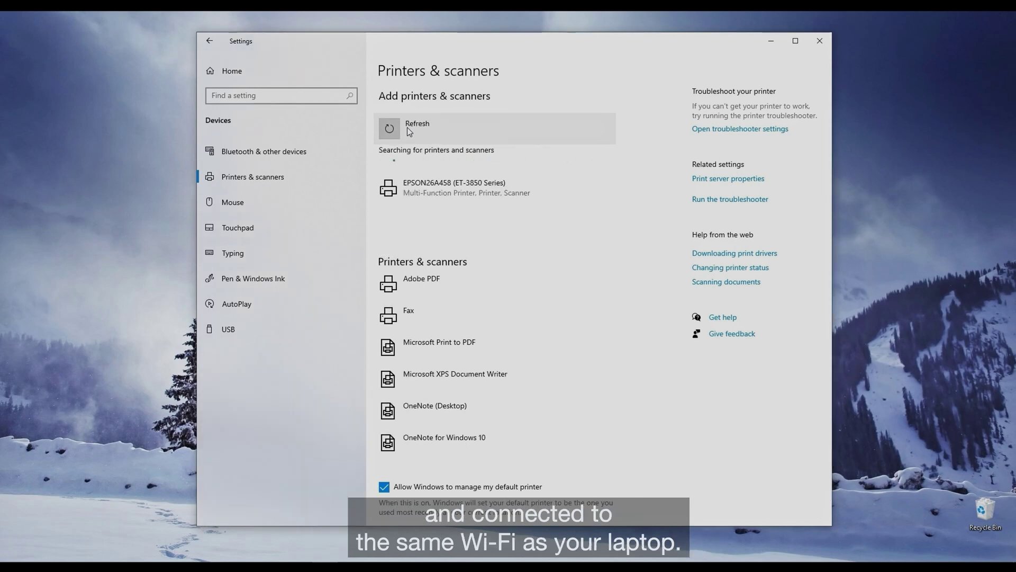
left_click(442, 188)
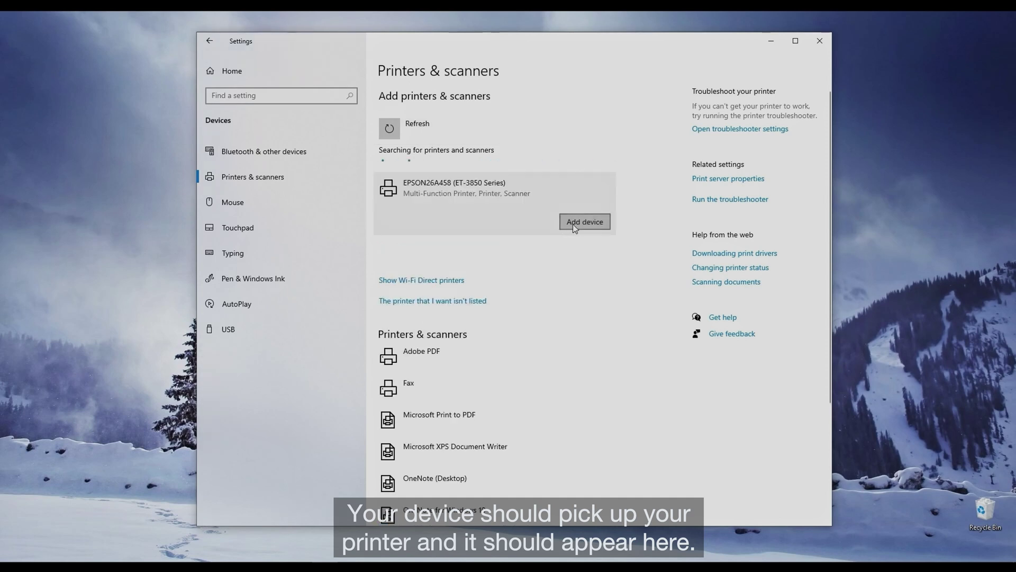
left_click(572, 224)
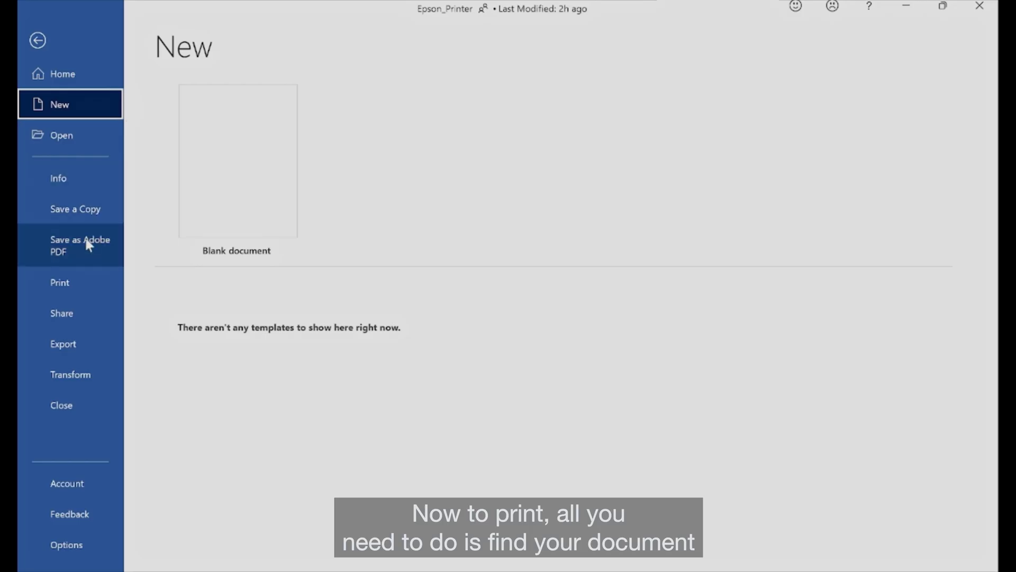
Step: Choose EPSON26A458 (ET-3850 Series) as the printer in Word's Print options
left_click(71, 279)
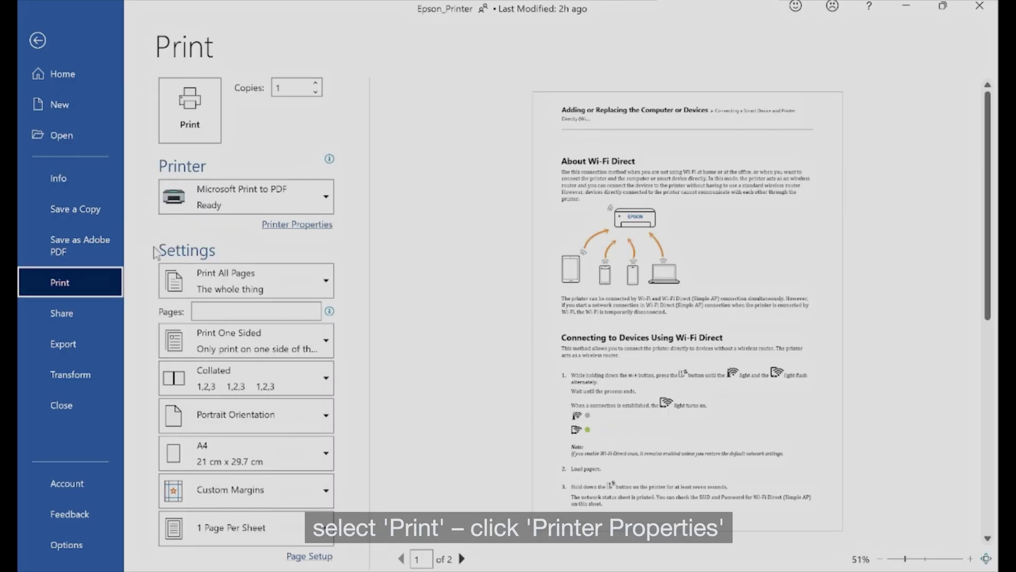
left_click(211, 208)
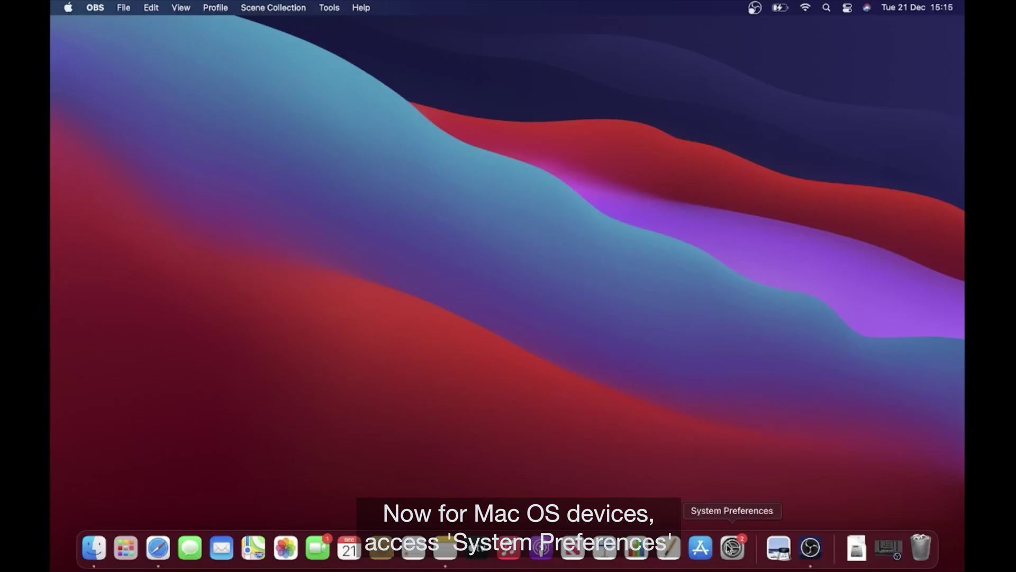
Step: Open Printers & Scanners in System Preferences from the Dock
left_click(729, 546)
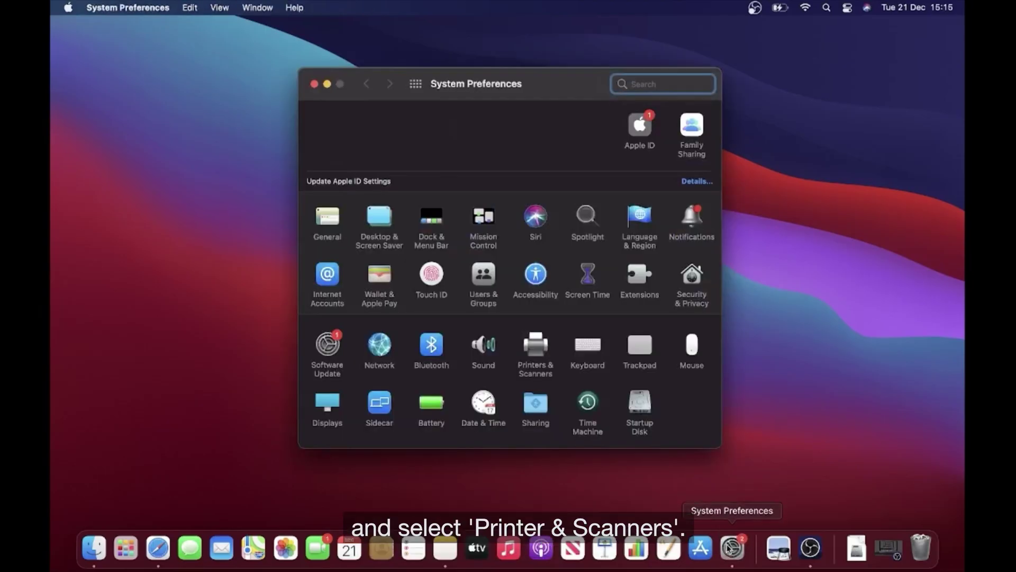
left_click(541, 344)
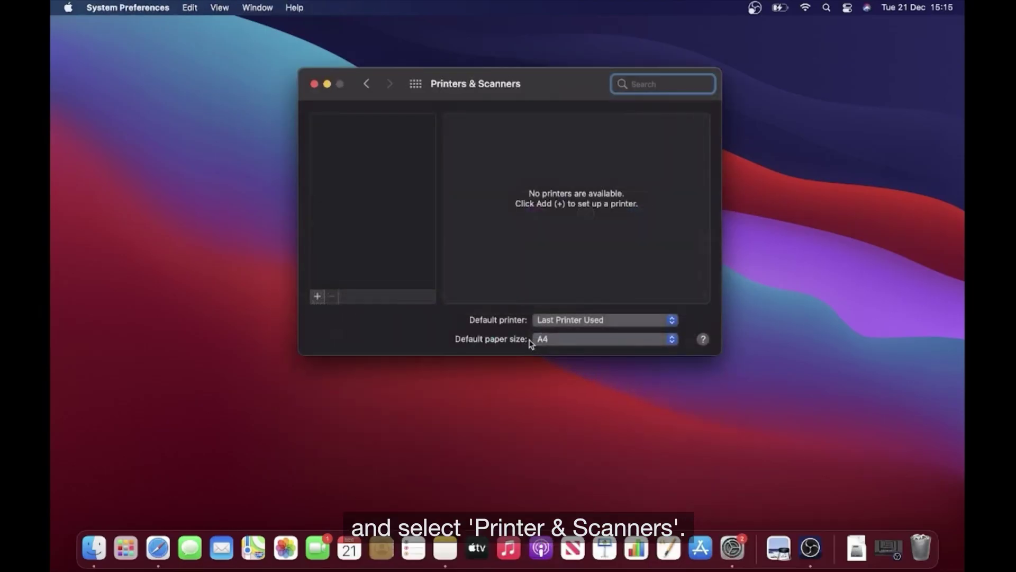
Step: Add the detected EPSON ET-3850 Series printer to the Mac via the Add Printer dialog
left_click(317, 296)
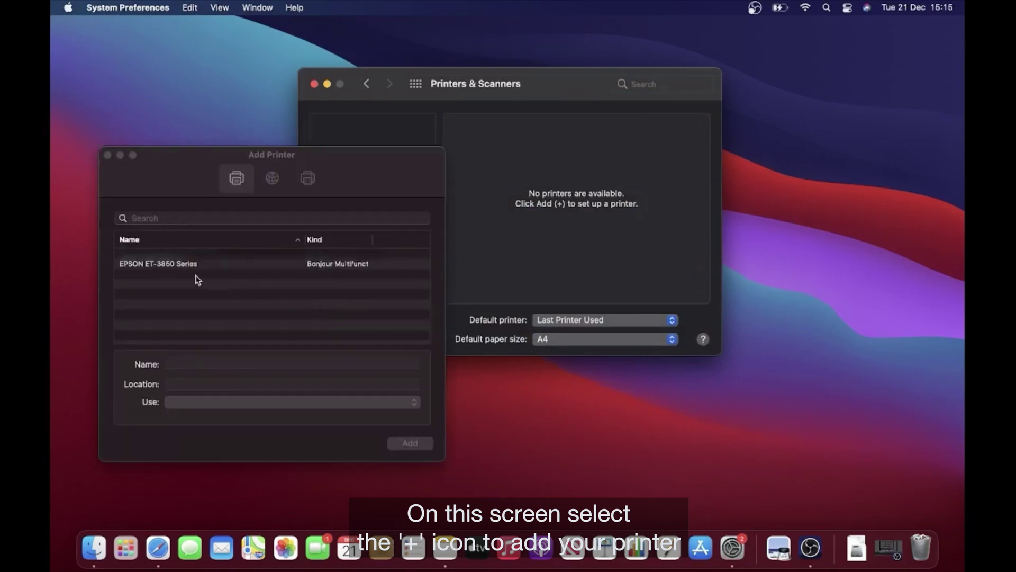
left_click(188, 270)
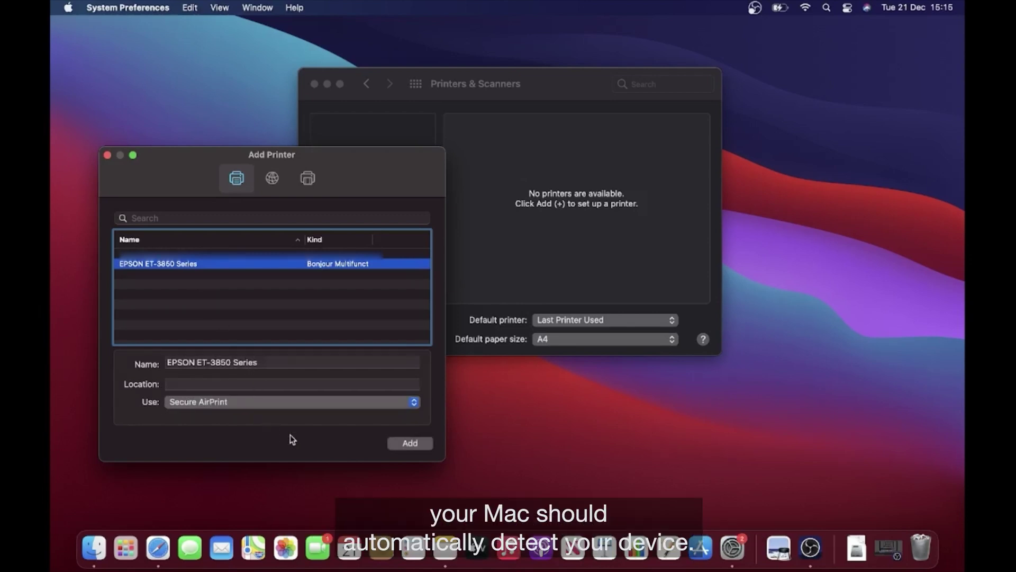
left_click(397, 445)
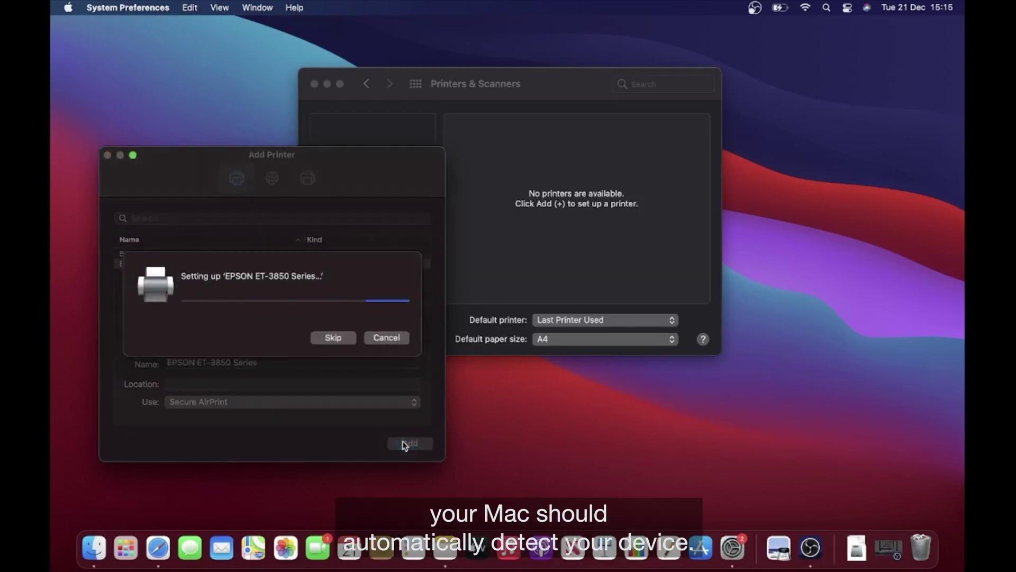